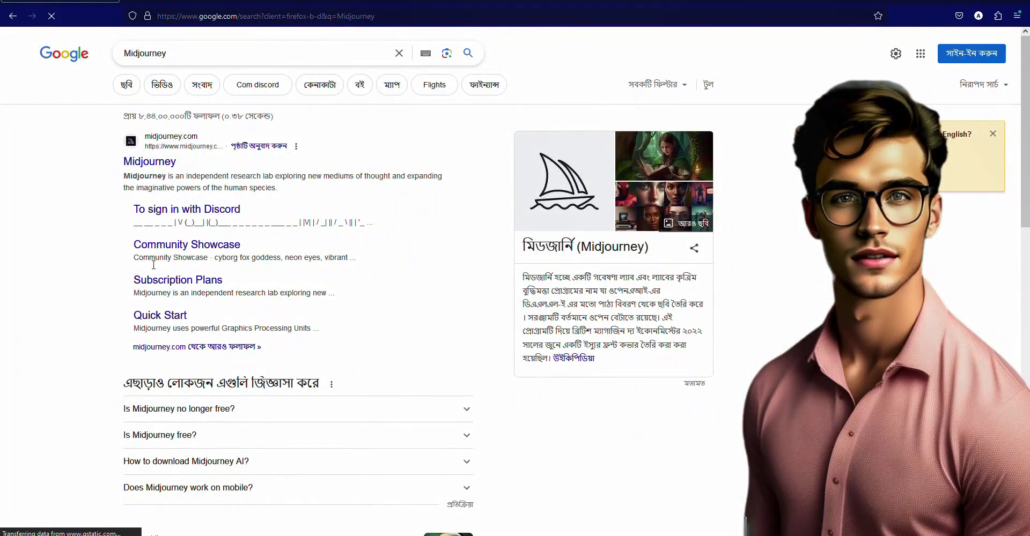
Step: Go to Midjourney's Subscription Plans page from its Google result sitelink
click(163, 281)
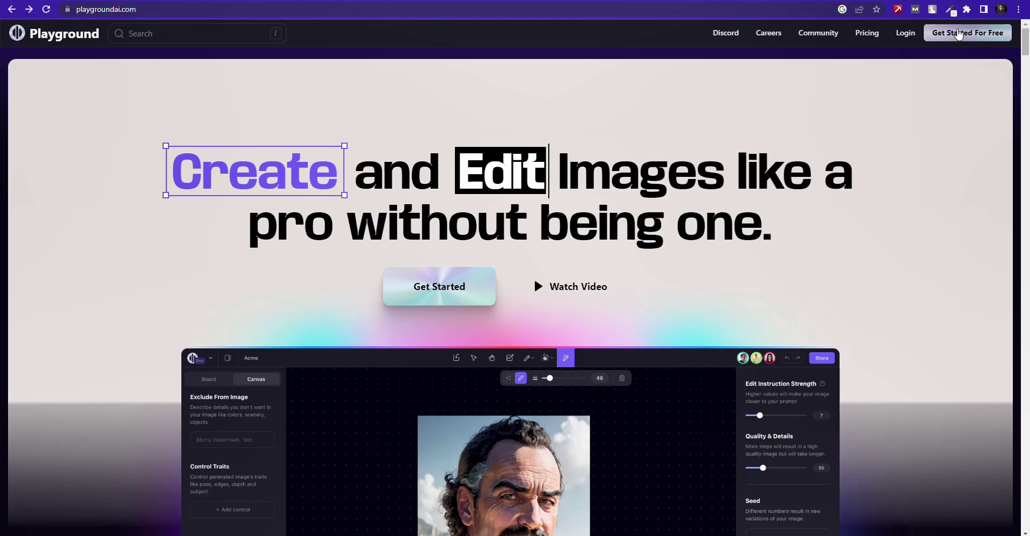
Step: Start Playground AI's free sign-up with Get Started For Free
click(955, 35)
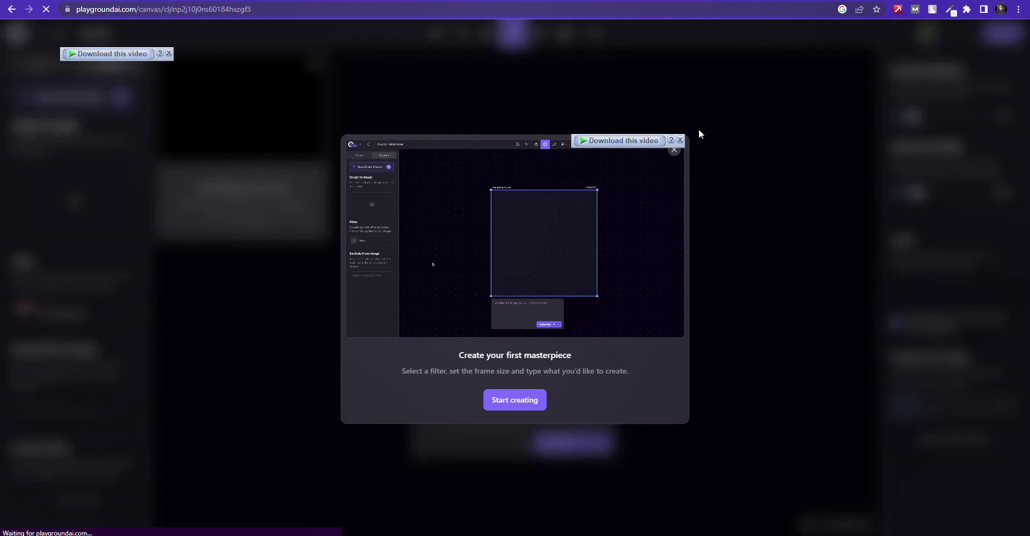
Step: Dismiss the welcome tour, paste 'a image with river, boat and human', and choose 512 × 768 with 4 images
click(674, 150)
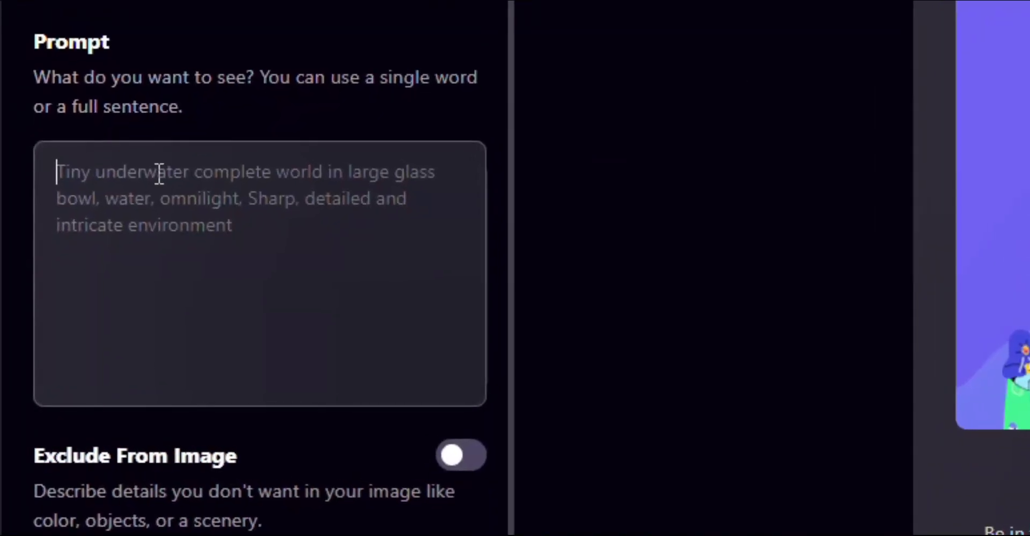
click(165, 167)
text(a image with river,  boat and human)
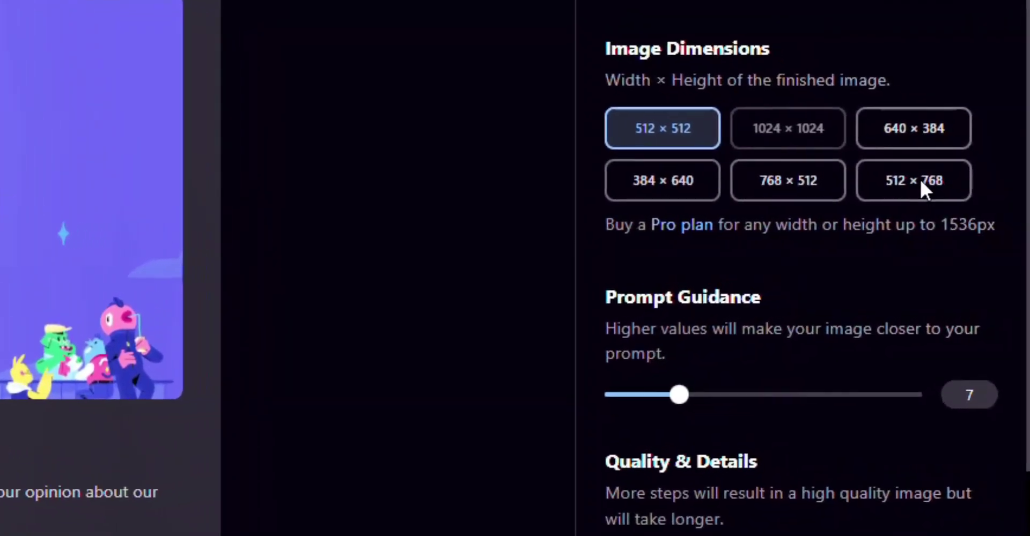
click(928, 188)
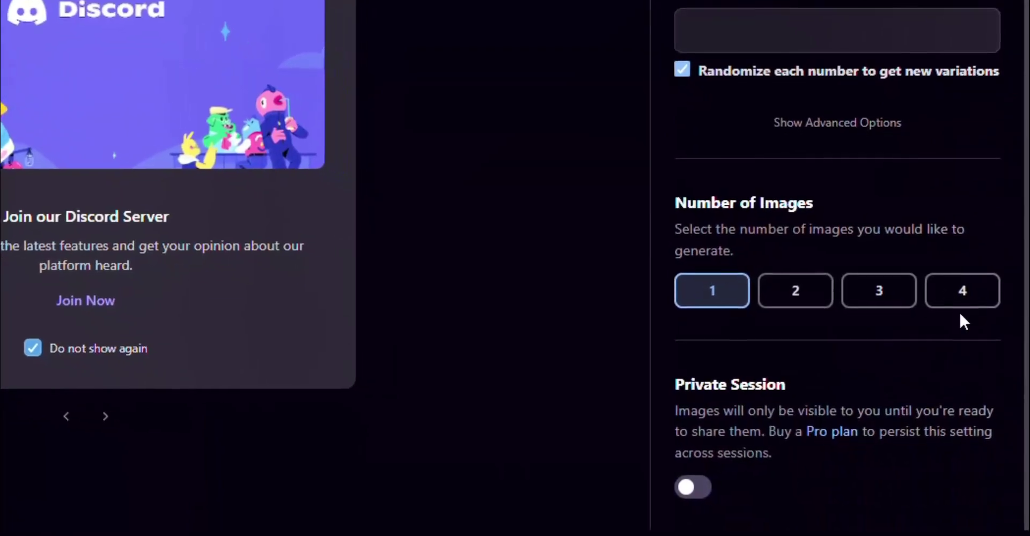
click(999, 488)
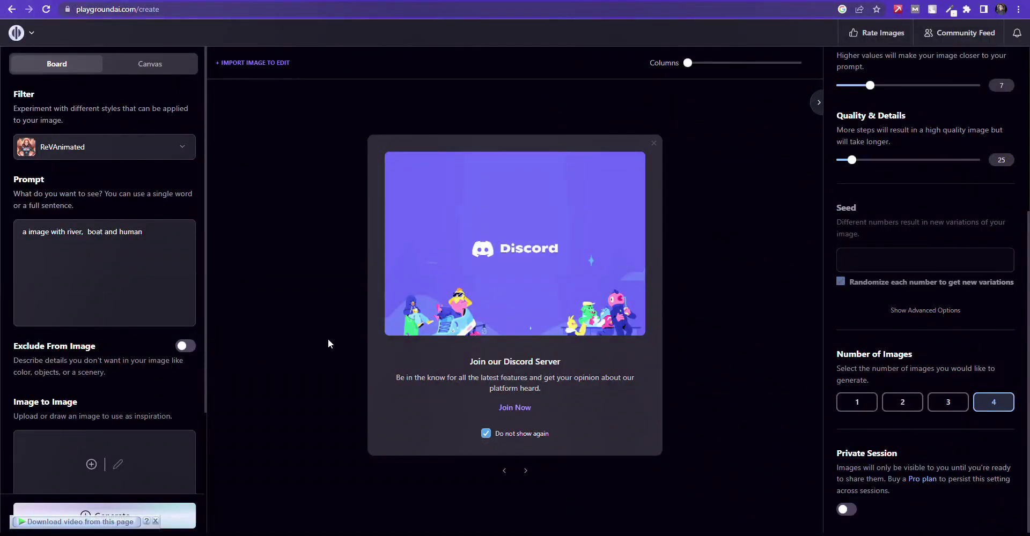
scroll(124, 403, down, 3)
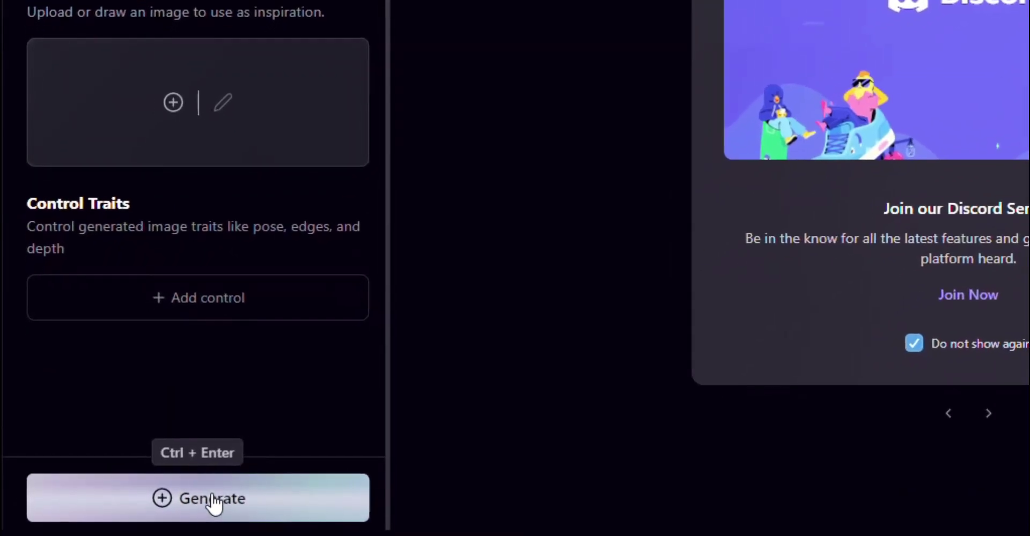
Step: Generate the river-boat images and create variants of the first image
click(247, 504)
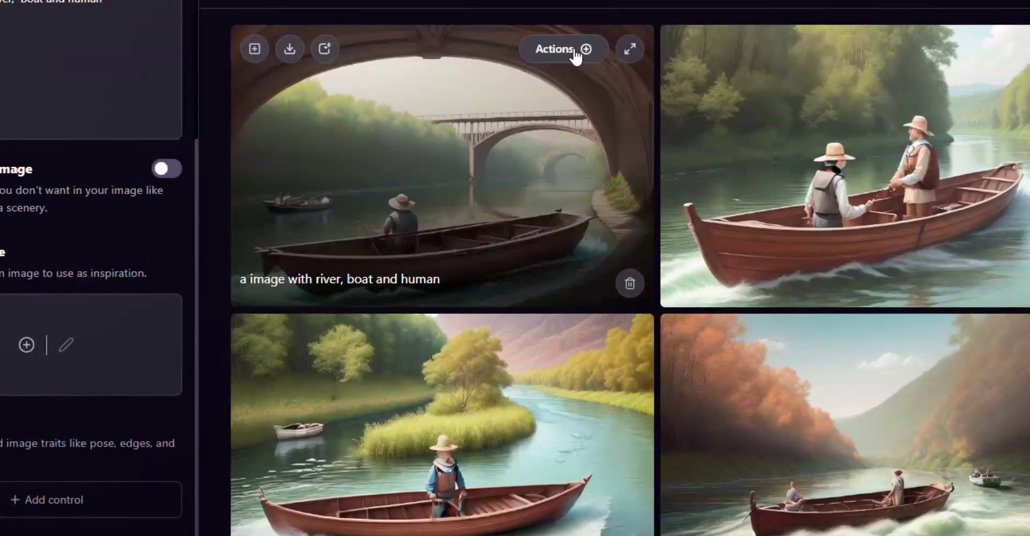
click(446, 107)
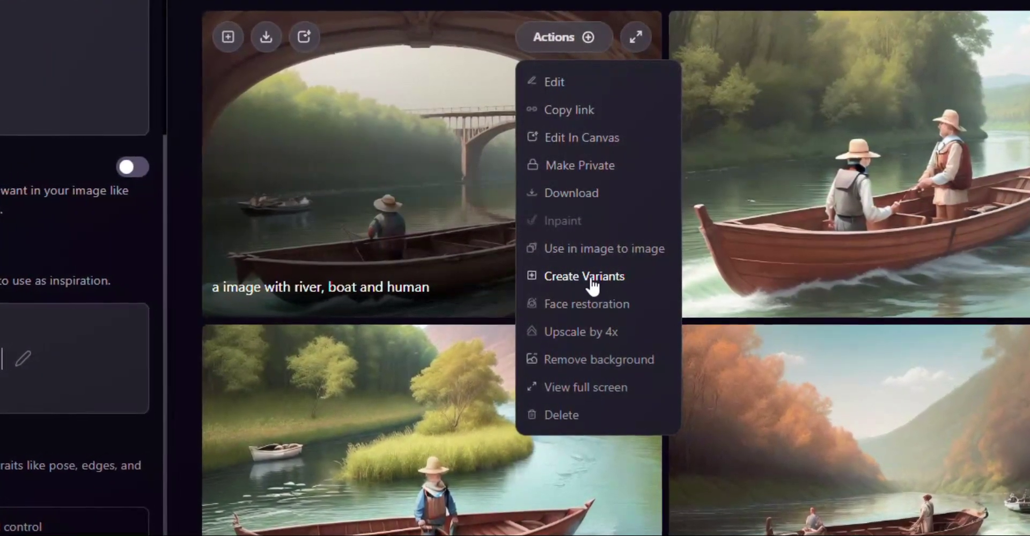
click(591, 283)
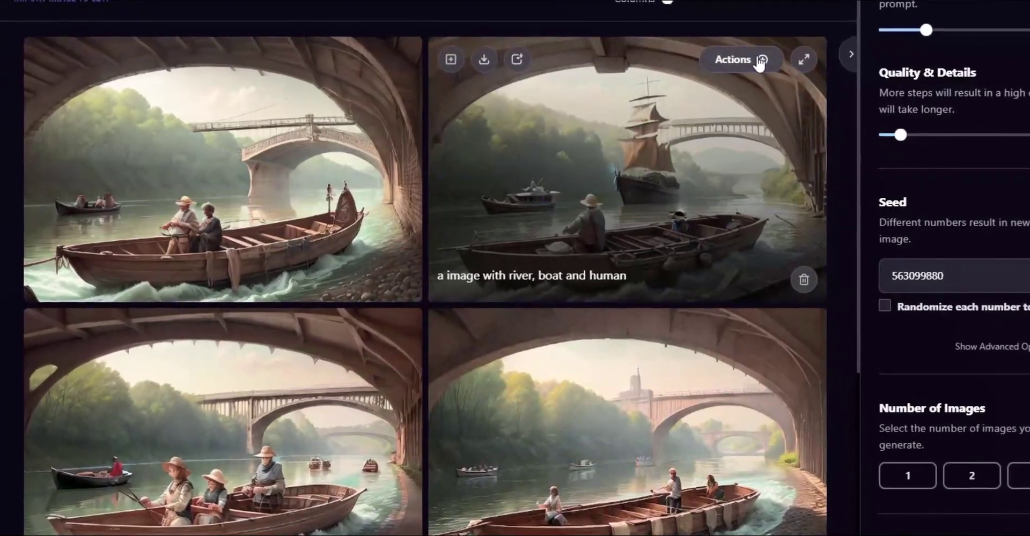
Step: Upscale the second variant by 4x and download it
click(760, 62)
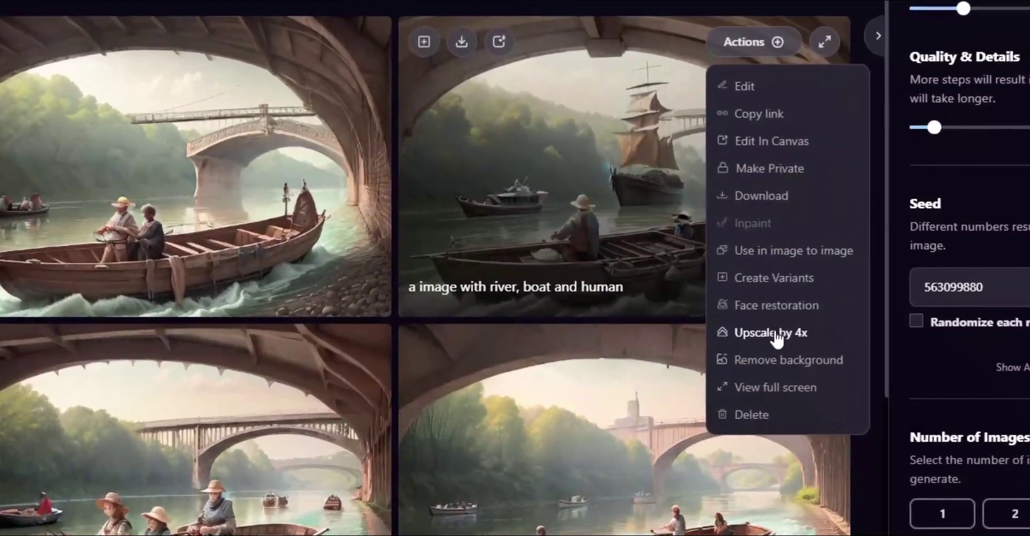
click(776, 338)
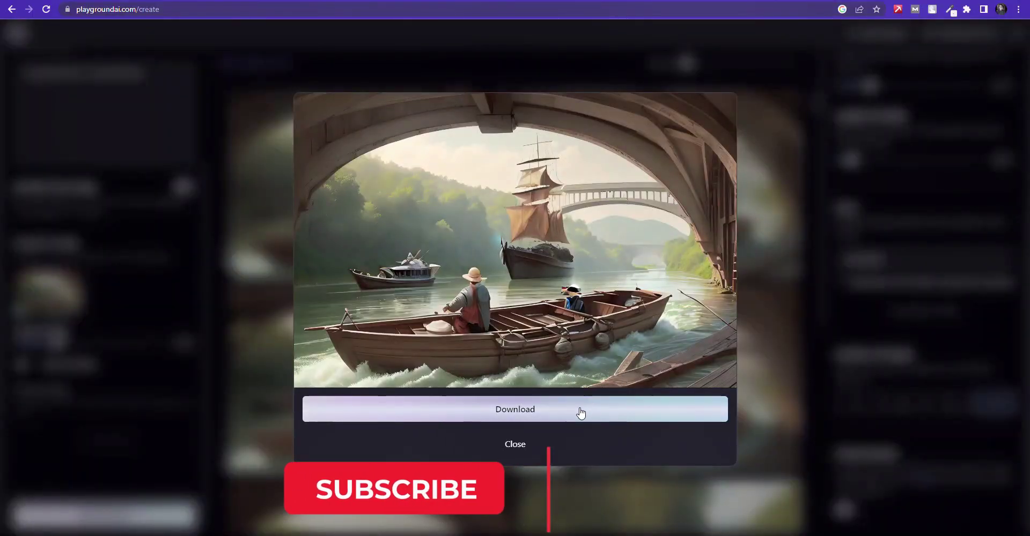
click(580, 410)
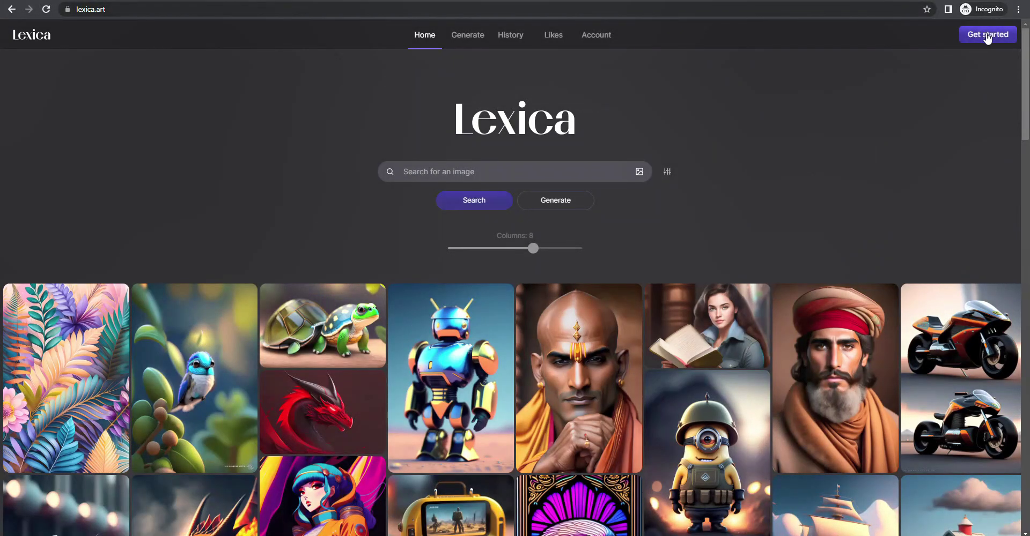
Step: Sign in to Lexica, close the sign-in prompt, and open the Generate page
scroll(552, 161, down, 15)
scroll(550, 166, up, 15)
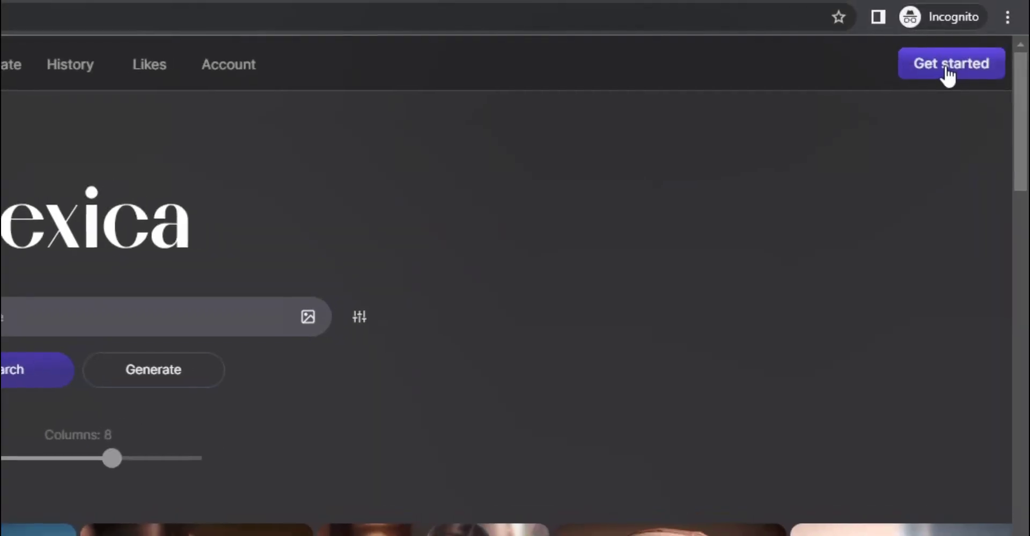
click(995, 36)
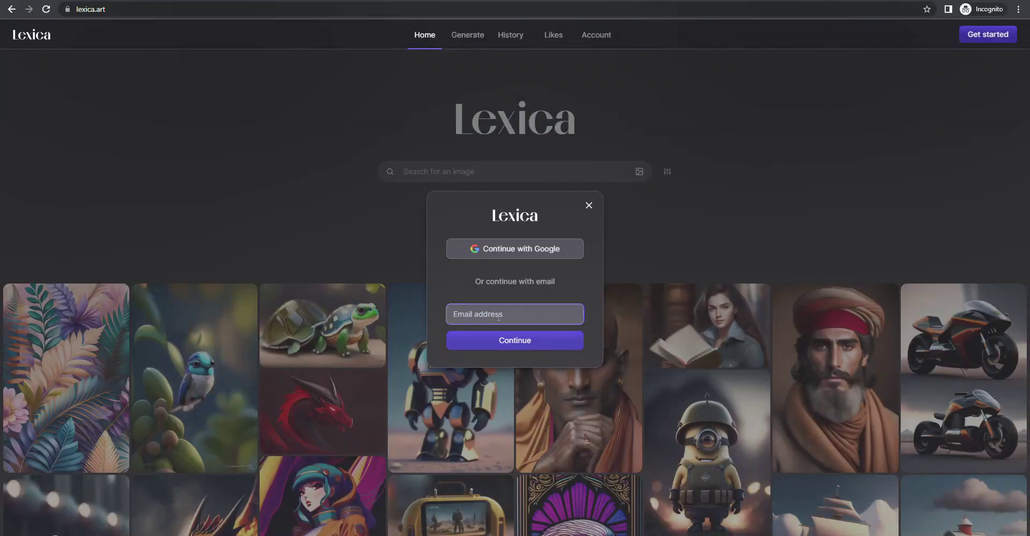
click(152, 172)
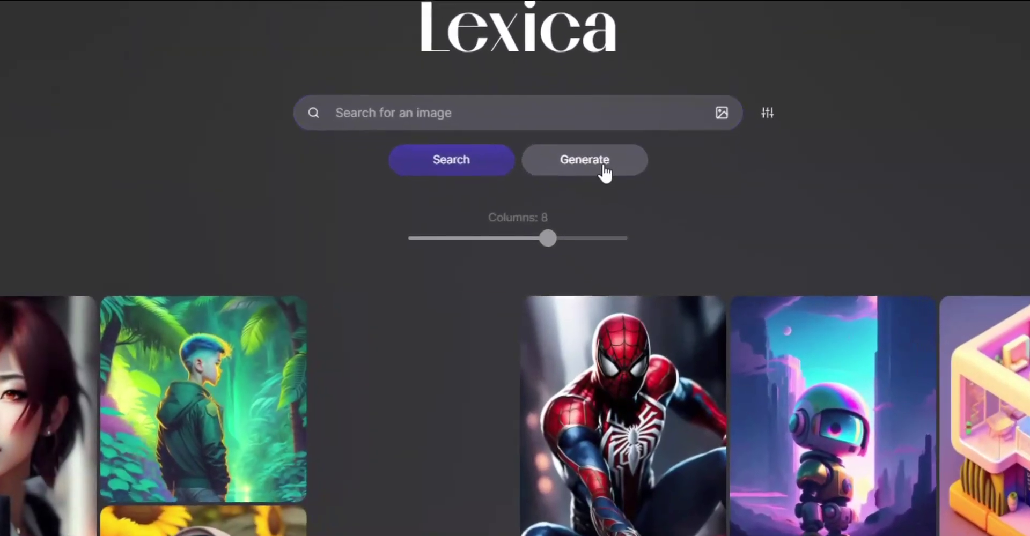
click(607, 181)
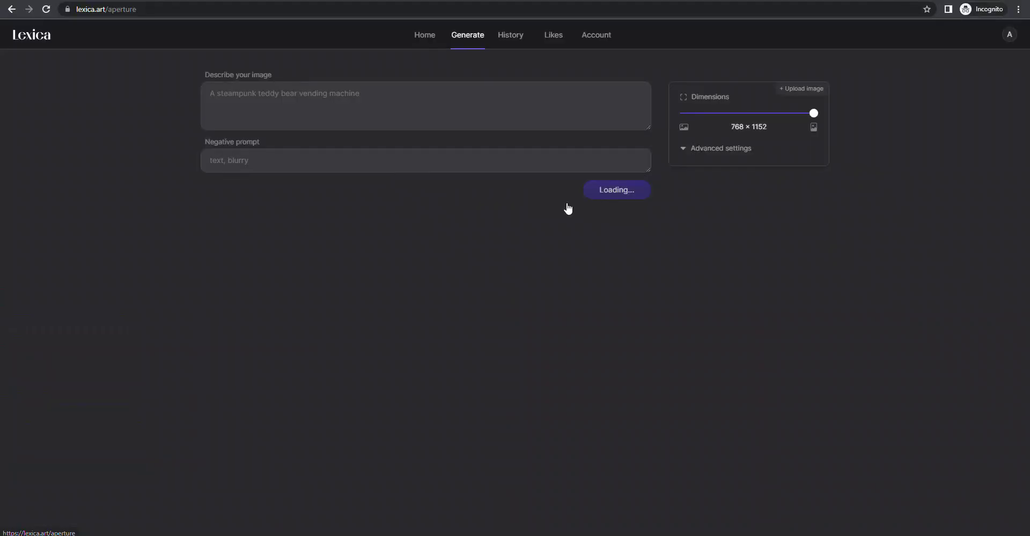
Step: Generate Lexica images from the prompt 'a child with suits'
click(280, 94)
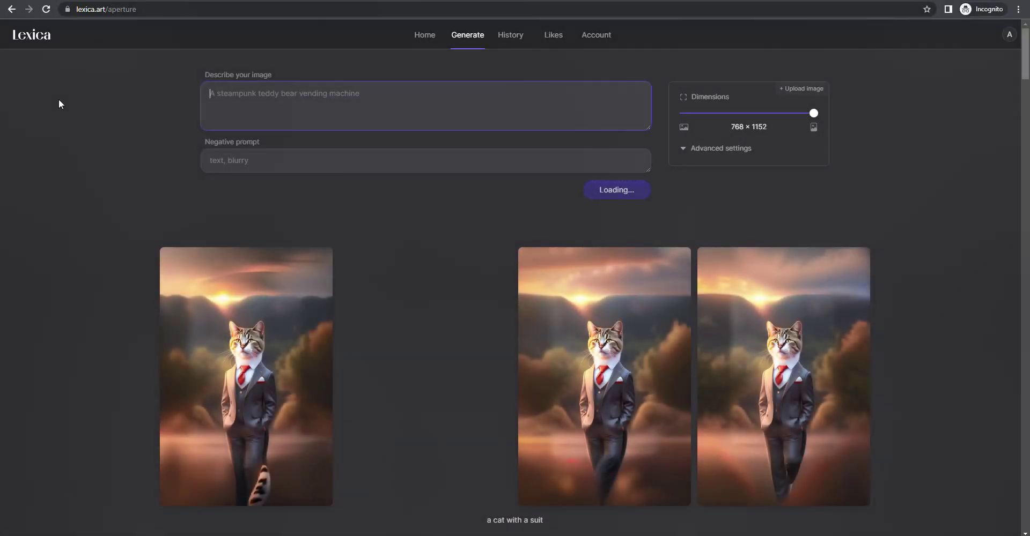
text(a child with suits)
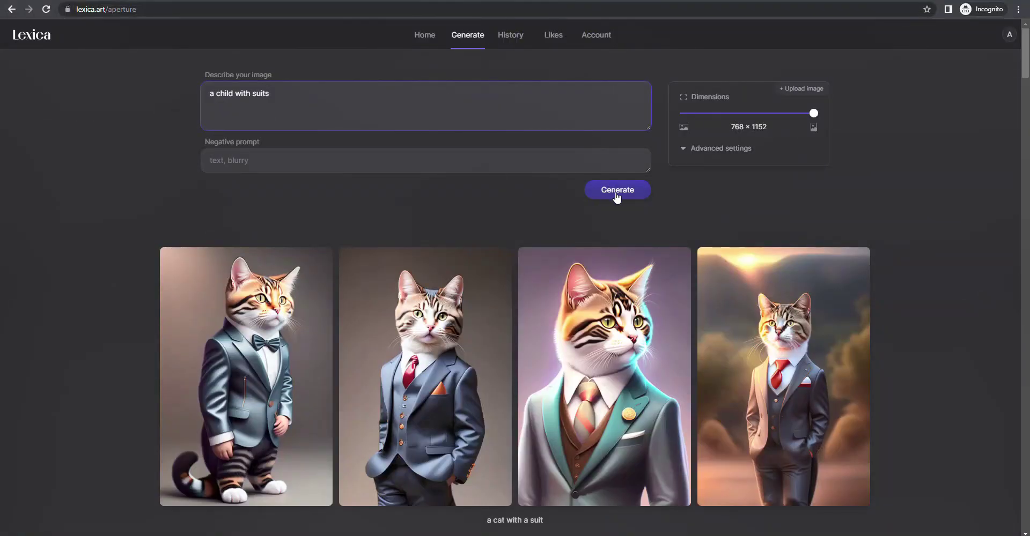
click(622, 194)
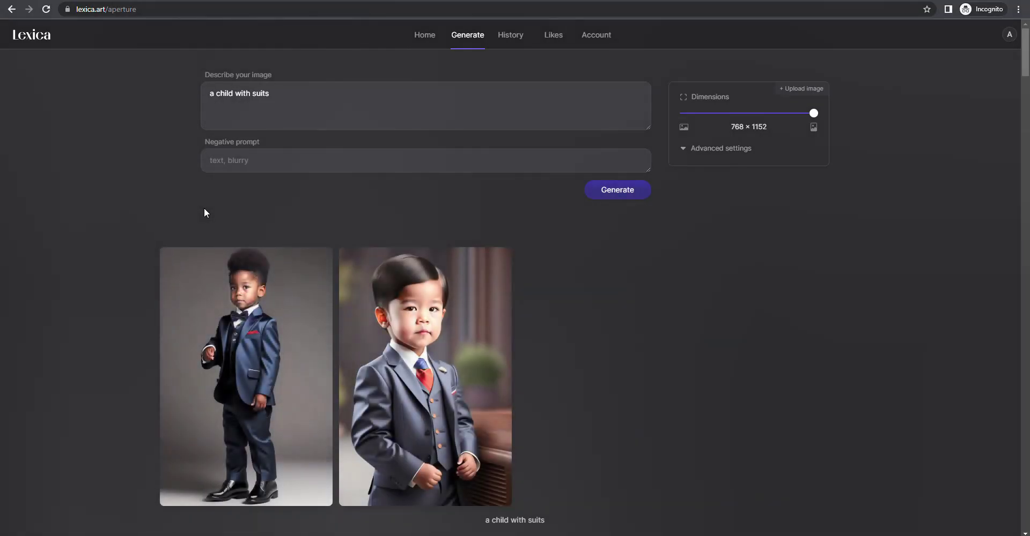
Step: Preview the enlarged child images, then download the first one
click(246, 367)
key(Right)
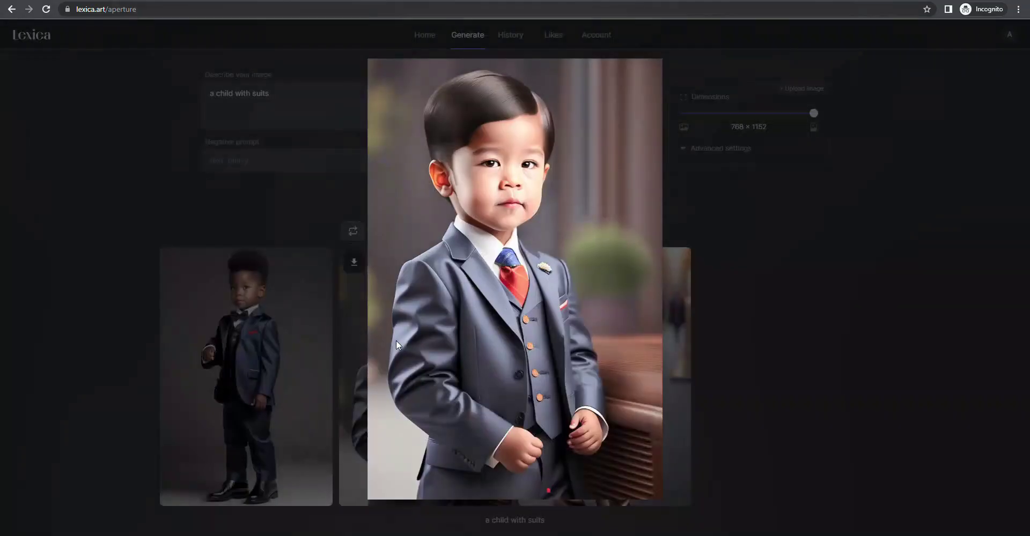
click(75, 362)
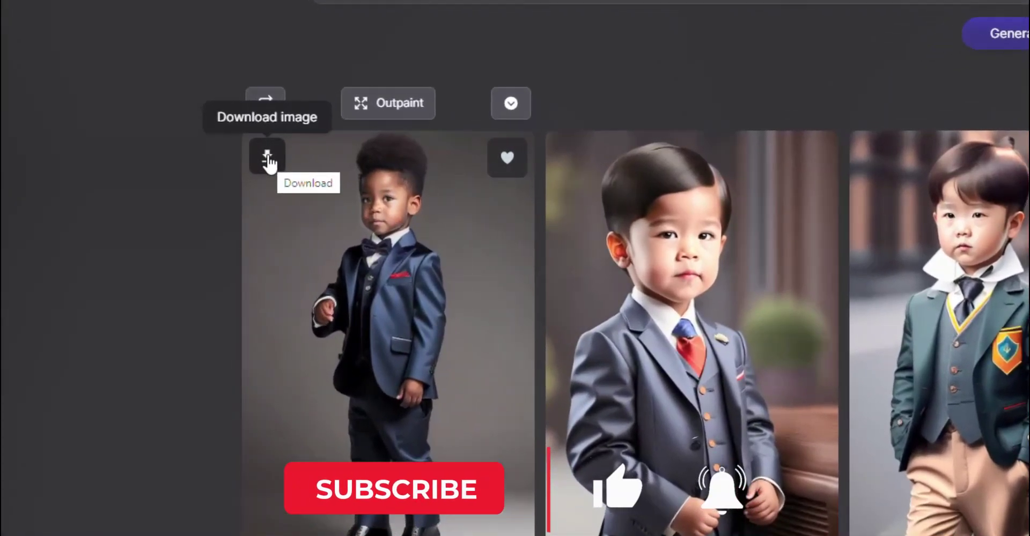
click(265, 158)
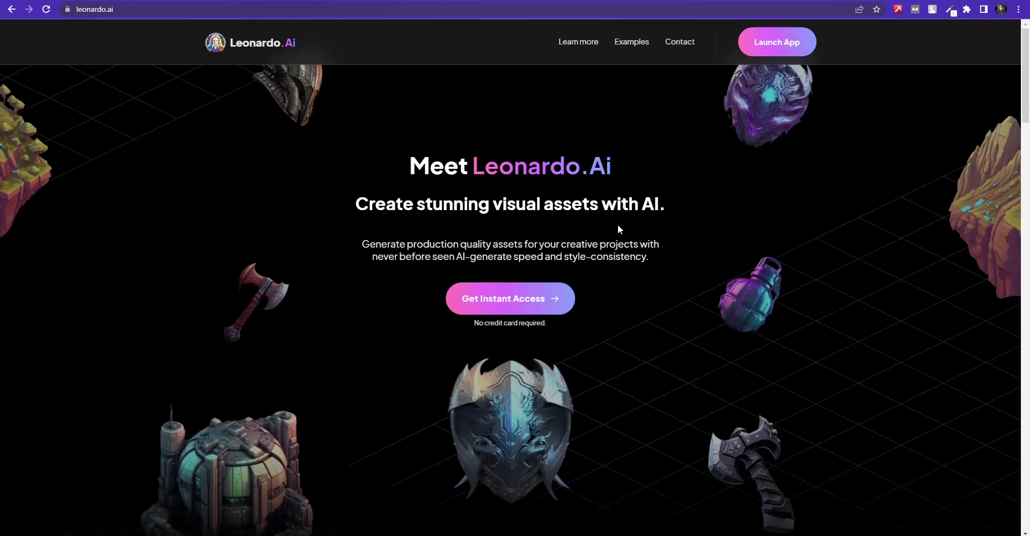
Step: Scroll down the Leonardo.Ai landing page
scroll(618, 230, down, 2)
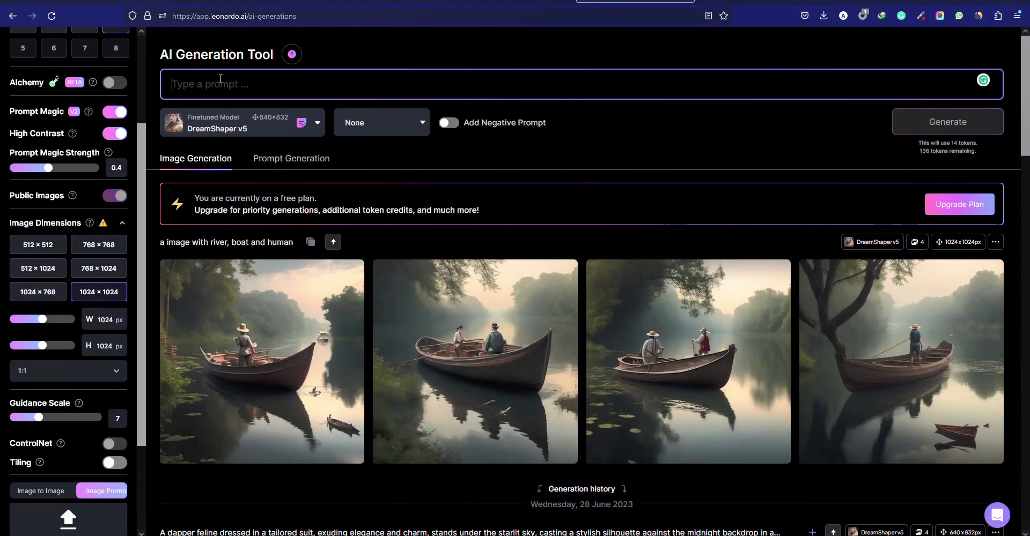
Step: Paste the joyful squirrel sentence as the prompt and generate four images
text(With renewed excitement, a joyful squirrel scurried deeper into the forest.)
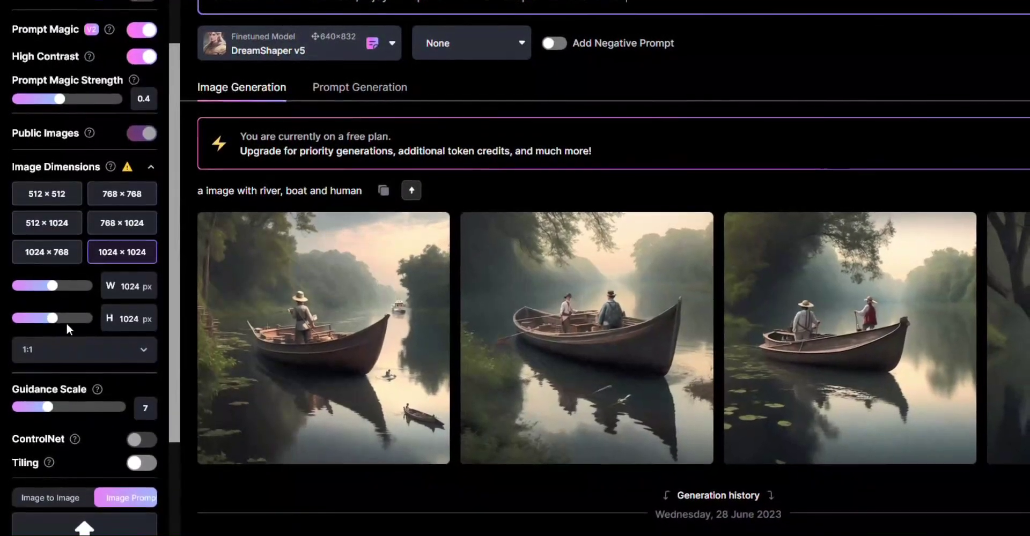
scroll(85, 166, down, 3)
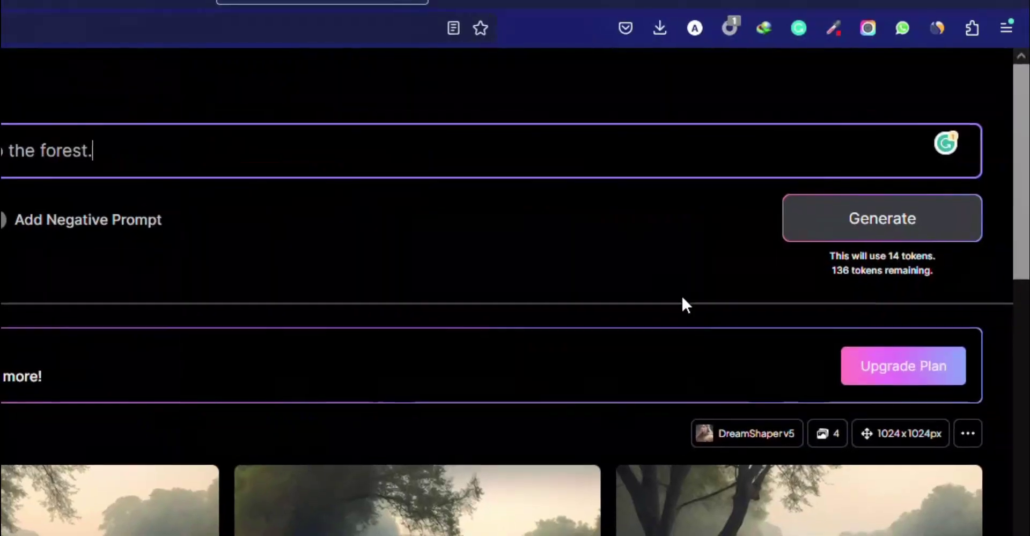
click(910, 220)
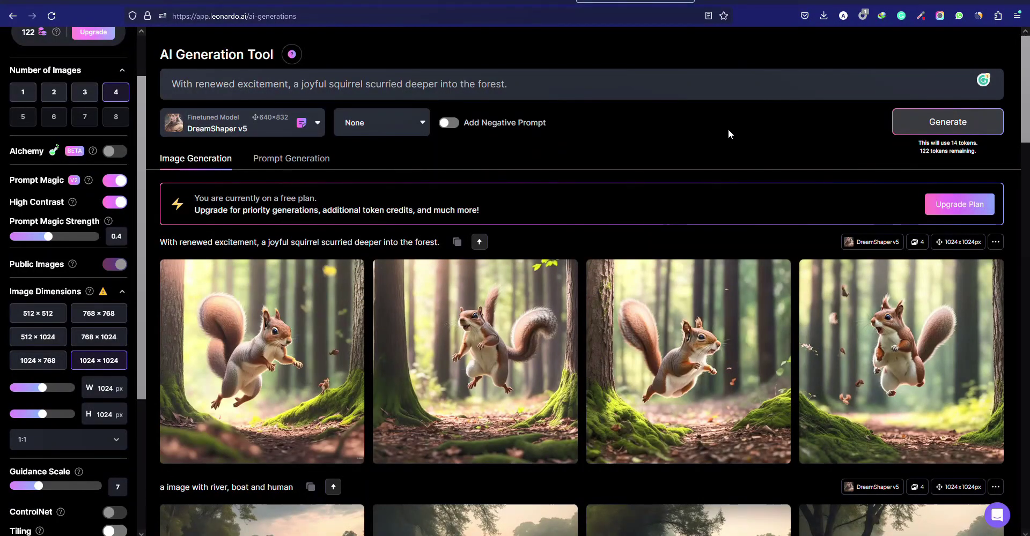
Step: Unzoom the first squirrel image, view it enlarged, and download it
mouse_move(699, 337)
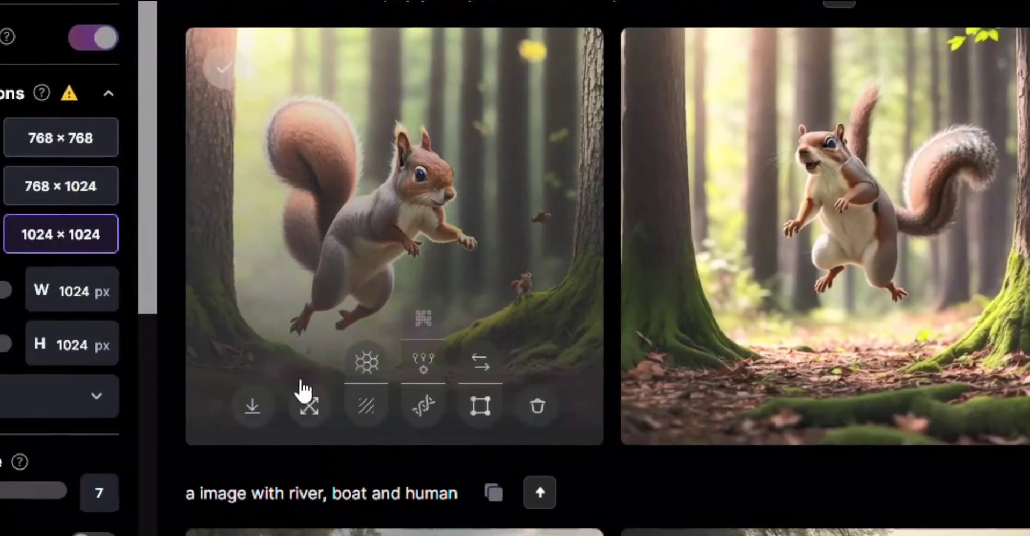
click(307, 408)
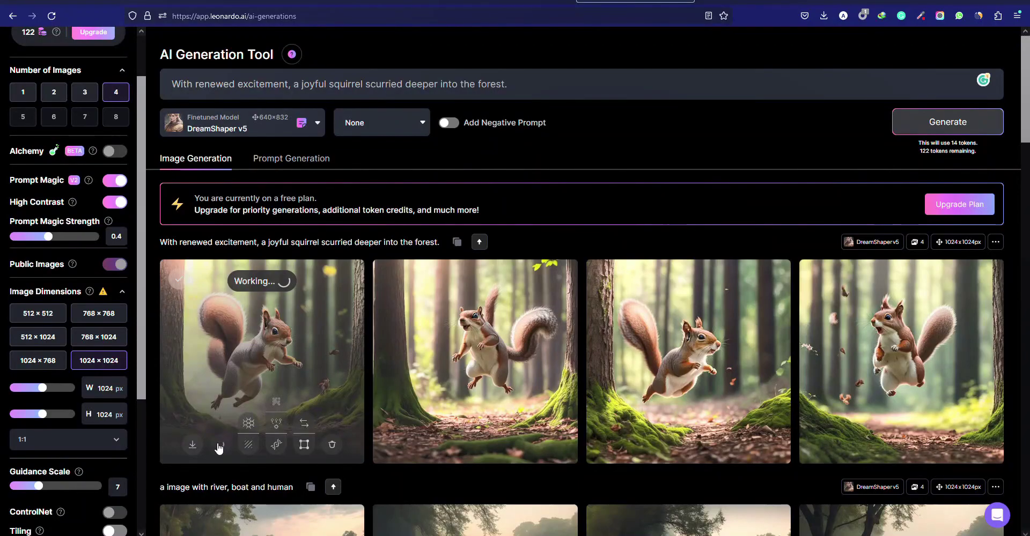
click(218, 449)
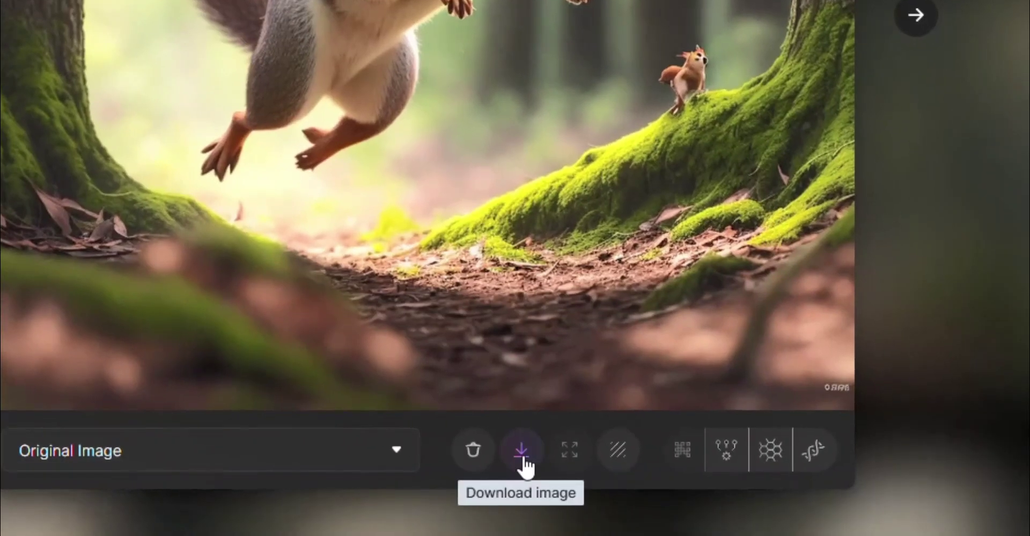
click(522, 455)
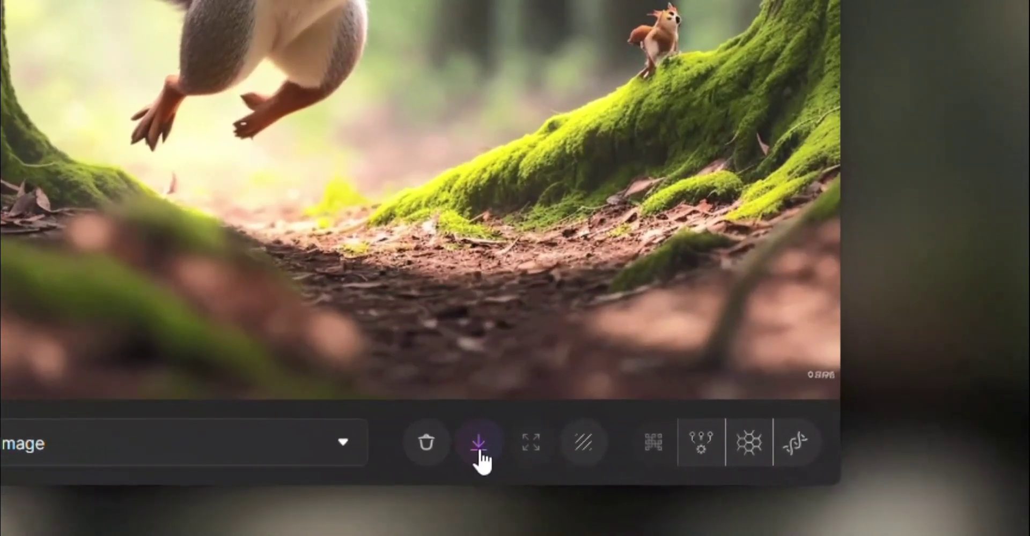